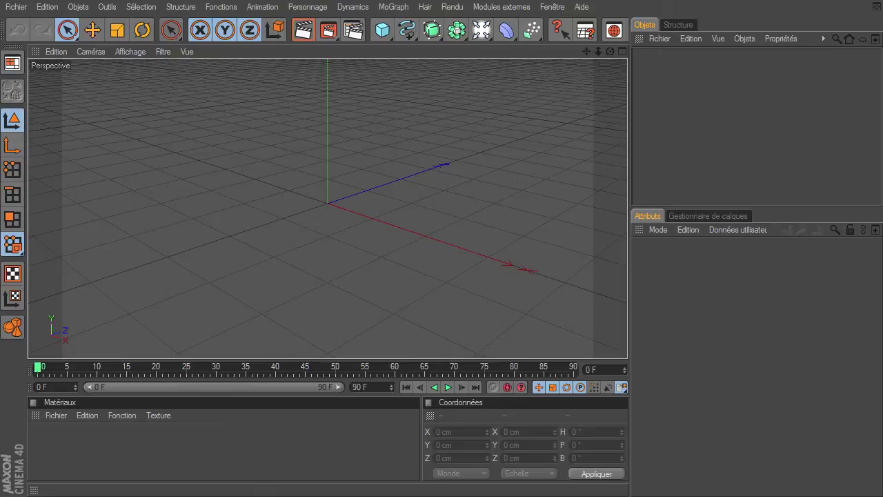
- Place the stone texture and bump map images side by side in XnView
click(725, 356)
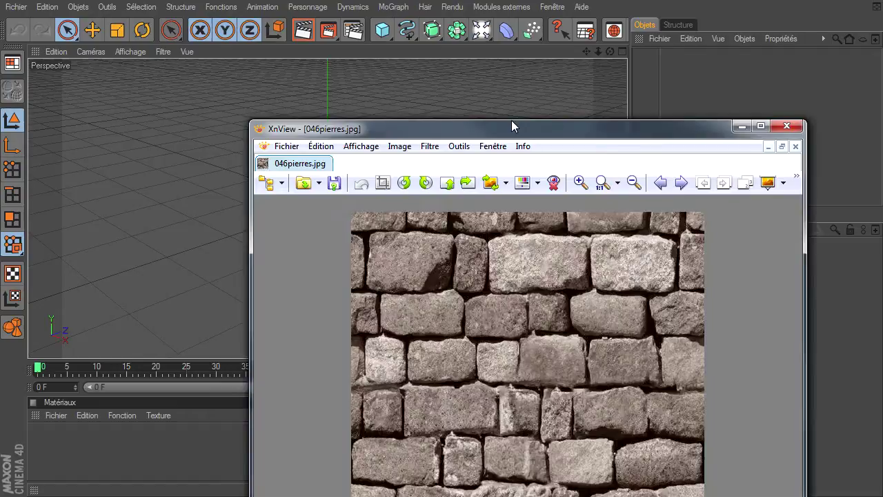
drag(511, 125, 338, 21)
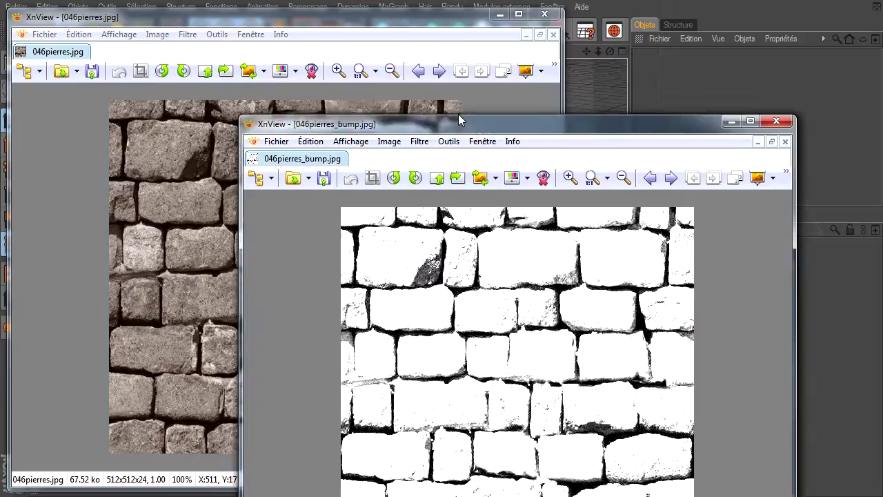
mouse_move(457, 114)
mouse_down()
mouse_move(492, 23)
mouse_move(565, 36)
mouse_up()
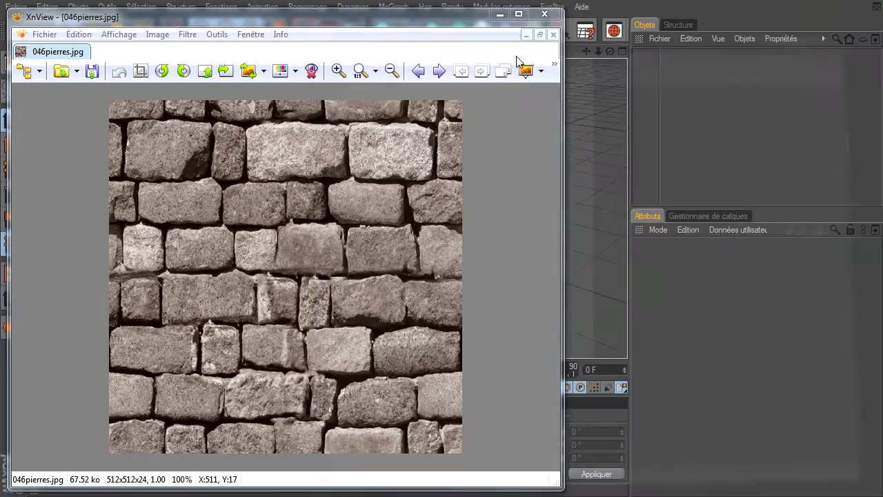
- Close both images and add a 600×100×600 cm Relief object from the primitives palette
click(856, 16)
click(537, 16)
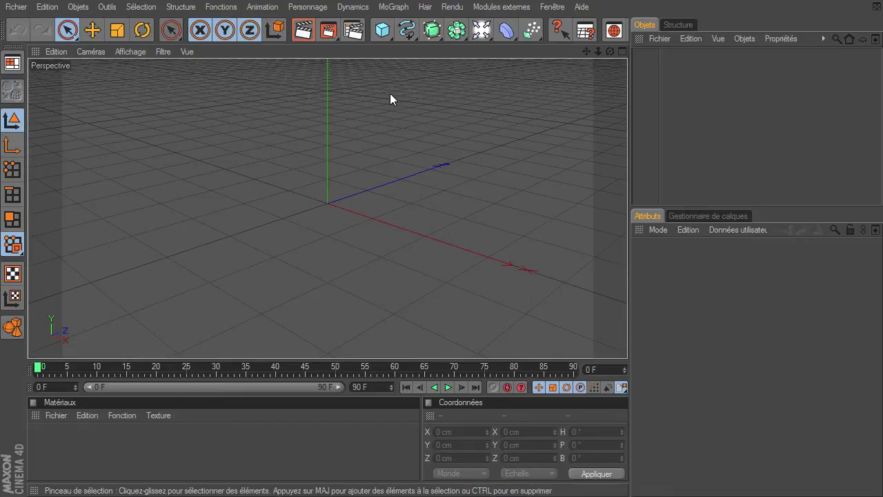
click(381, 34)
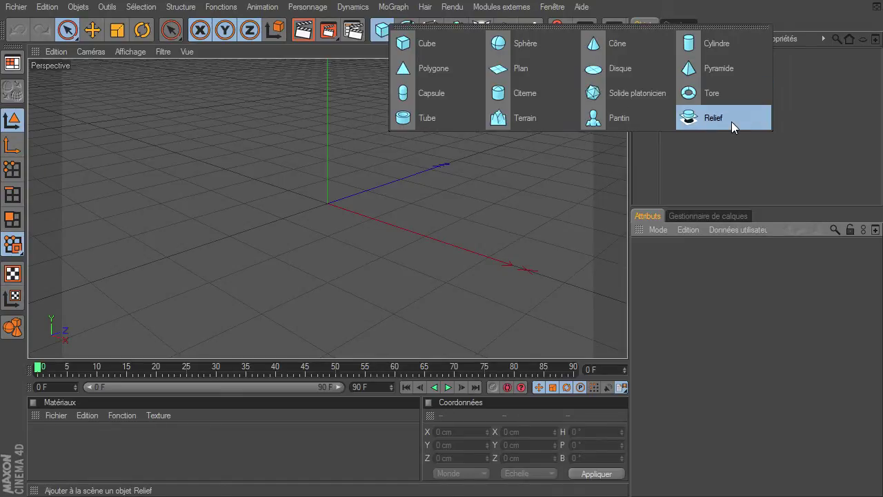
click(714, 118)
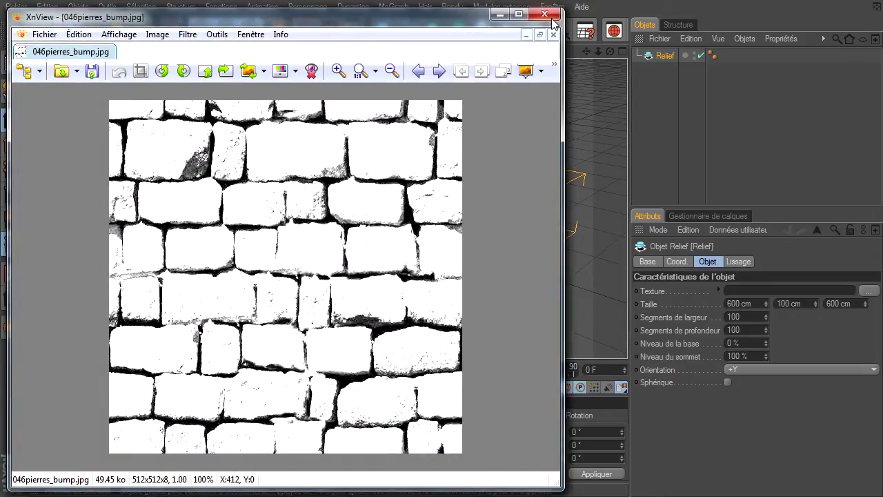
- Load 046pierres_bump.jpg as the Relief's texture, copying it into the project folder
click(545, 14)
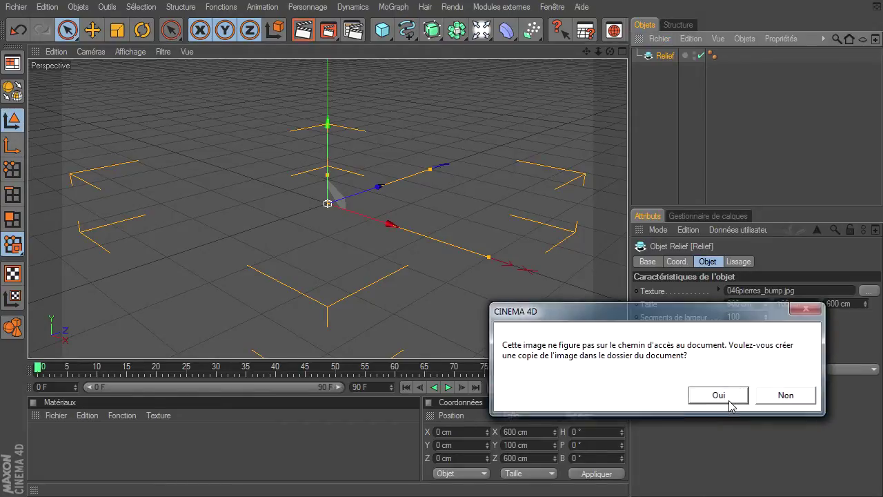
click(718, 395)
mouse_move(609, 48)
mouse_down()
mouse_move(627, 341)
mouse_move(540, 141)
mouse_up()
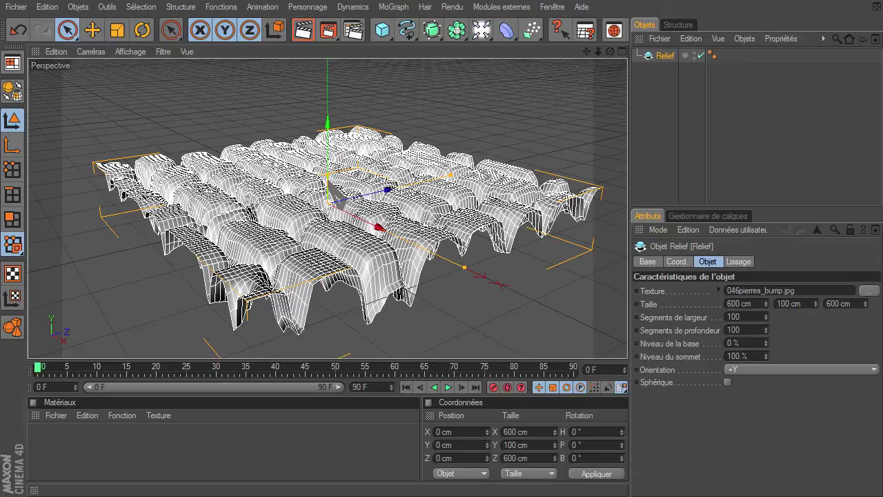
- Compare the raised relief with the bump map image in XnView, then close XnView
key(alt+Tab)
drag(245, 15, 559, 17)
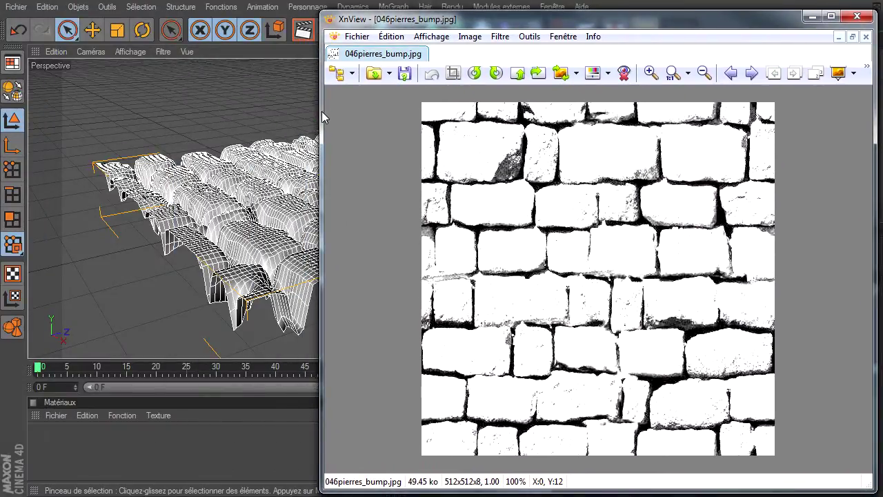
drag(321, 111, 457, 109)
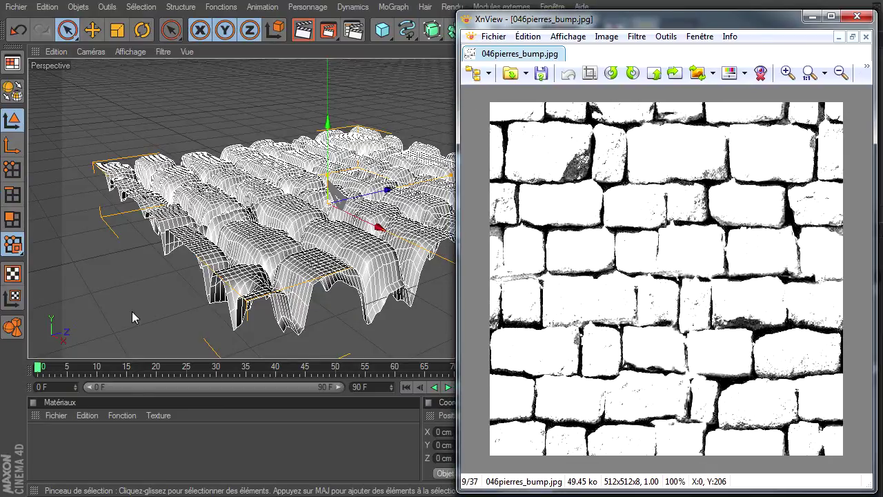
click(856, 15)
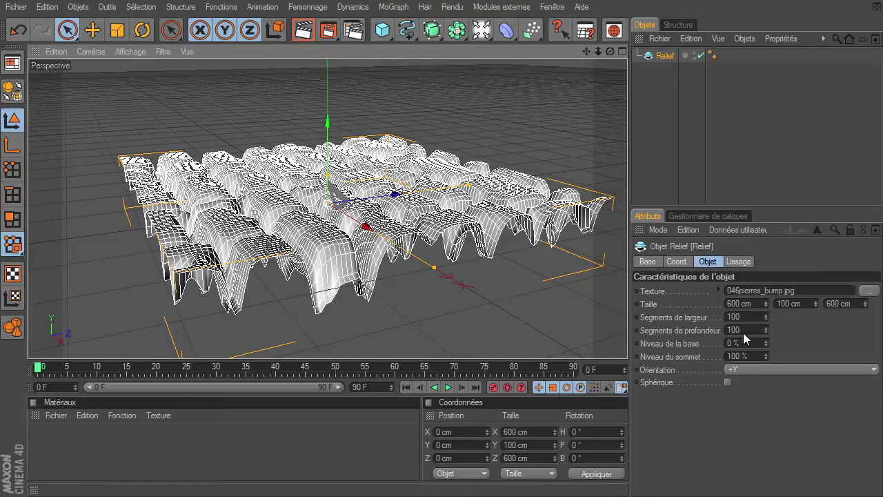
- Set the Relief's Taille Y to 50 cm and look at the flattened result
double_click(800, 304)
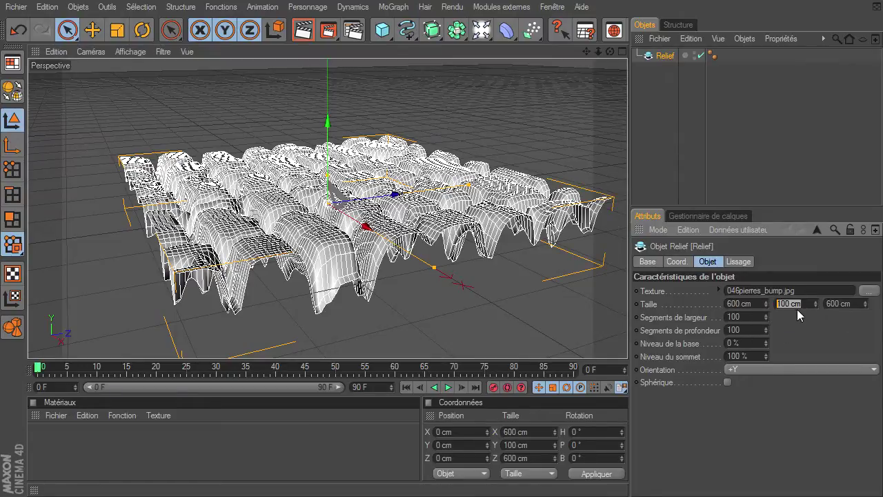
text(50)
key(Return)
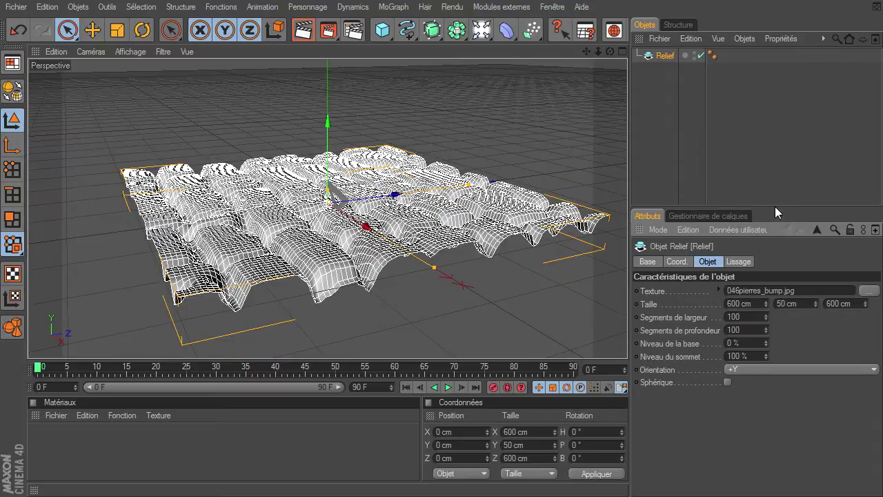
alt+drag(627, 341, 350, 231)
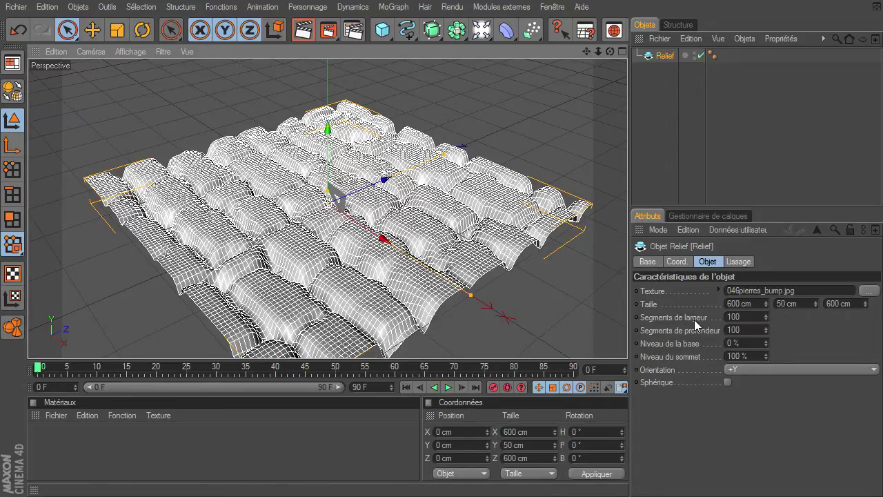
- Give the Relief 200 width and 200 depth segments, then view it deselected and shaded
double_click(750, 316)
text(200)
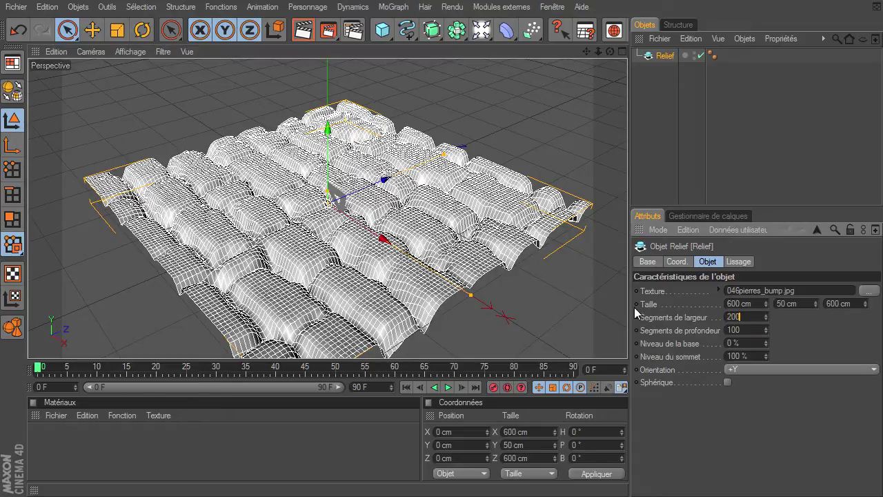
double_click(758, 329)
text(0)
key(Return)
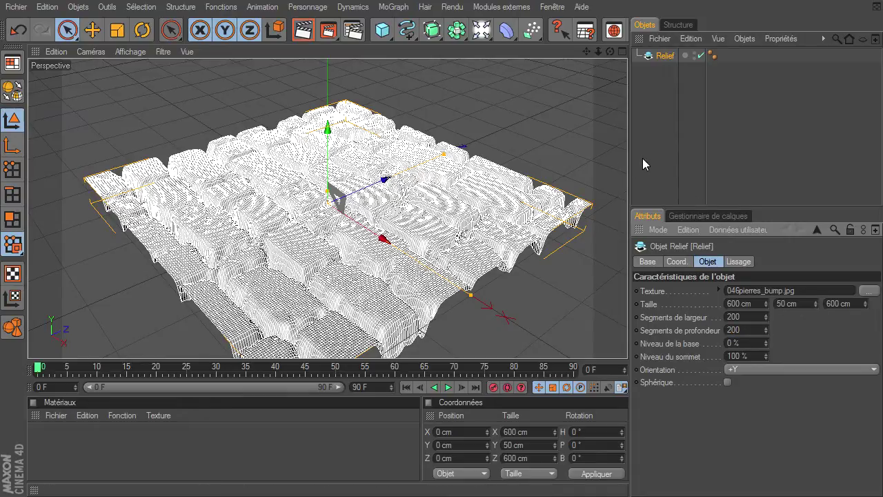
click(643, 158)
mouse_move(609, 51)
mouse_down()
mouse_move(611, 354)
mouse_move(636, 345)
mouse_move(626, 342)
mouse_move(634, 336)
mouse_move(627, 342)
mouse_up()
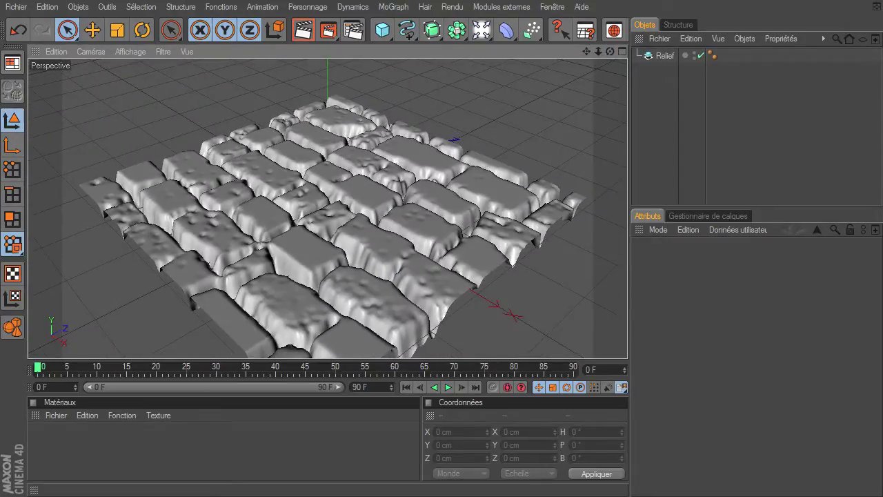
- Zoom out to the whole relief and briefly check 046pierres.jpg in XnView
drag(598, 51, 618, 342)
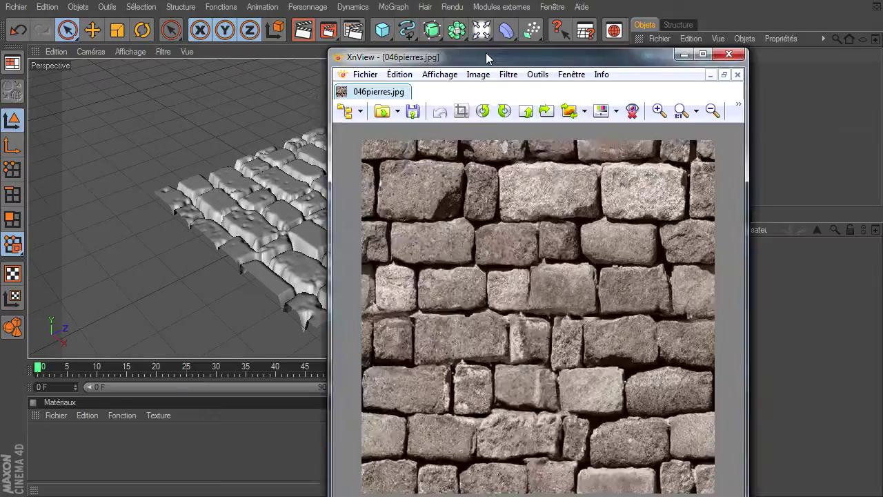
drag(414, 53, 138, 12)
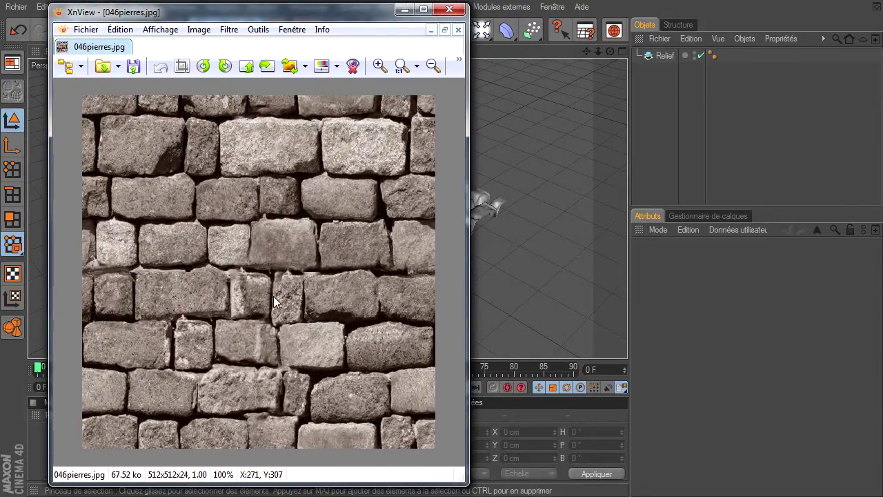
click(448, 10)
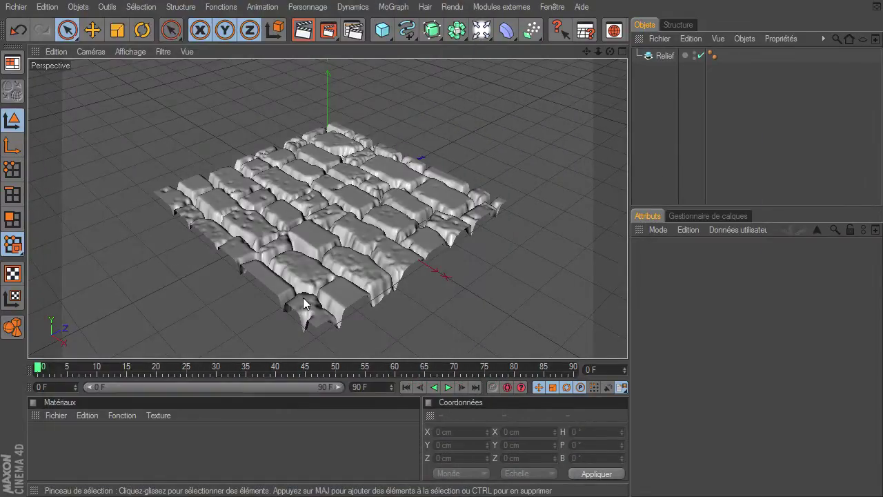
- Create material Mat with 046pierres.jpg as colour and specularity off, and apply it to the Relief
double_click(149, 449)
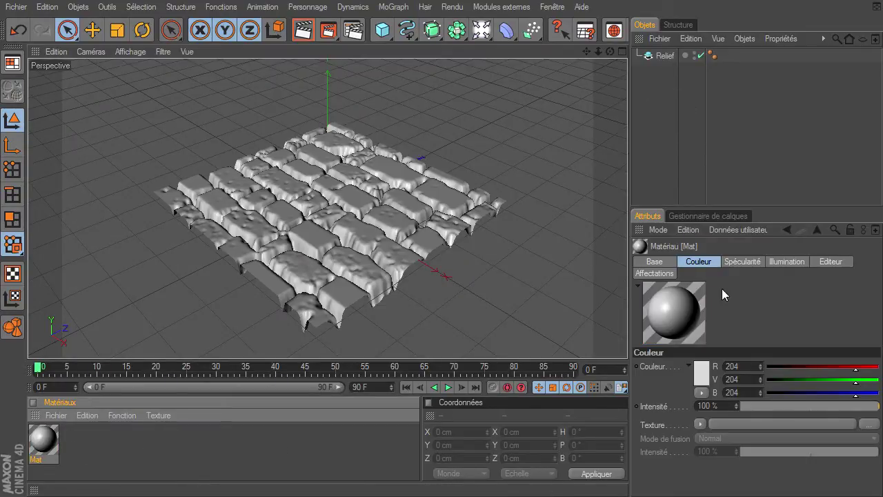
double_click(43, 440)
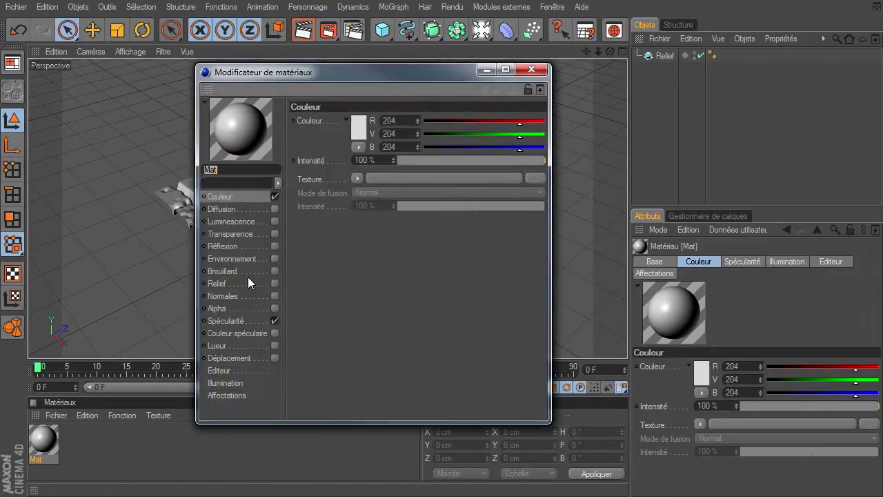
click(274, 321)
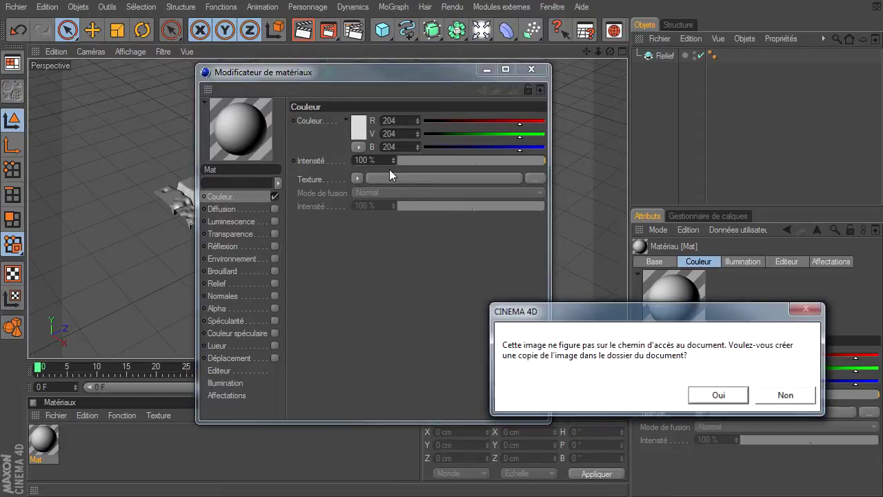
click(703, 397)
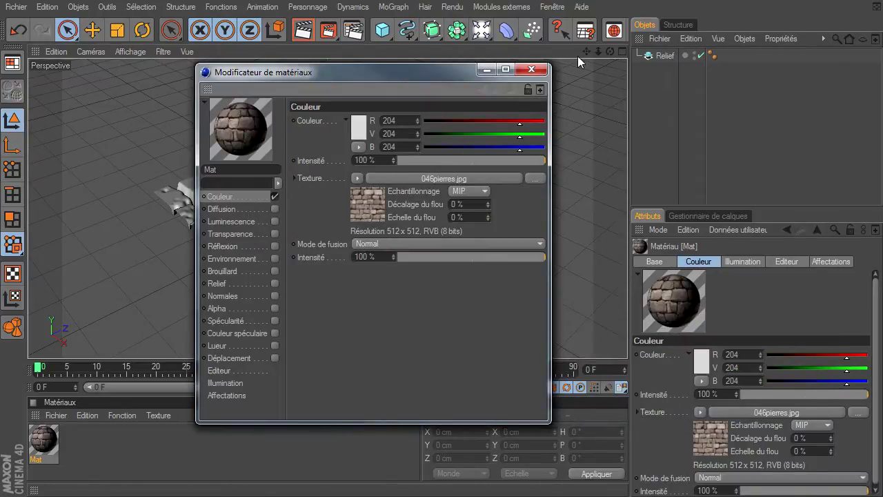
click(531, 69)
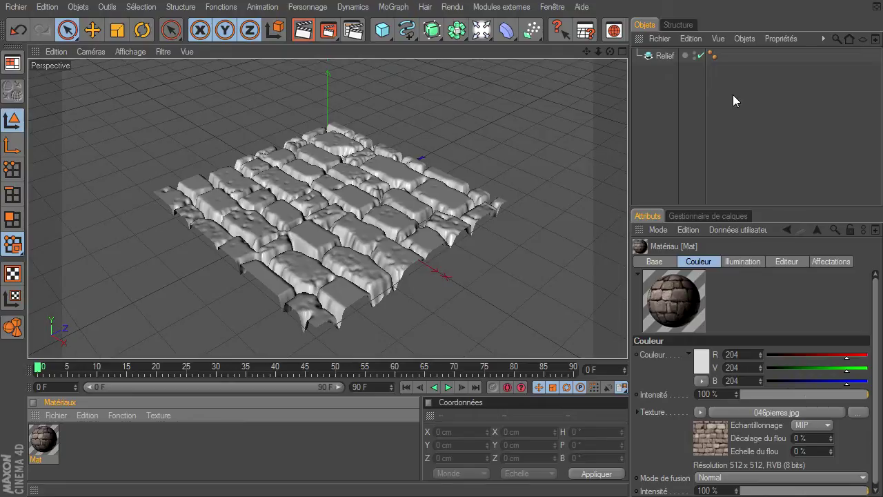
drag(658, 58, 659, 56)
- Test-render the stone-textured Relief, then orbit, zoom out and deselect it to view the blocks
click(669, 110)
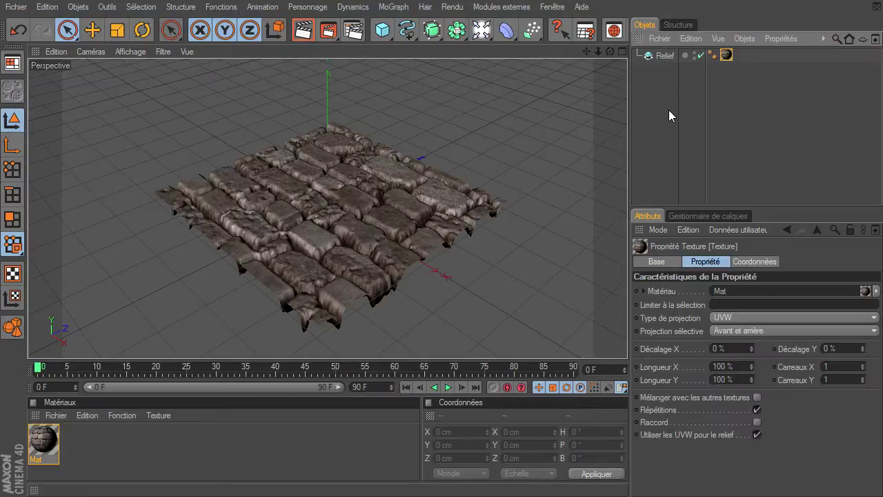
click(304, 30)
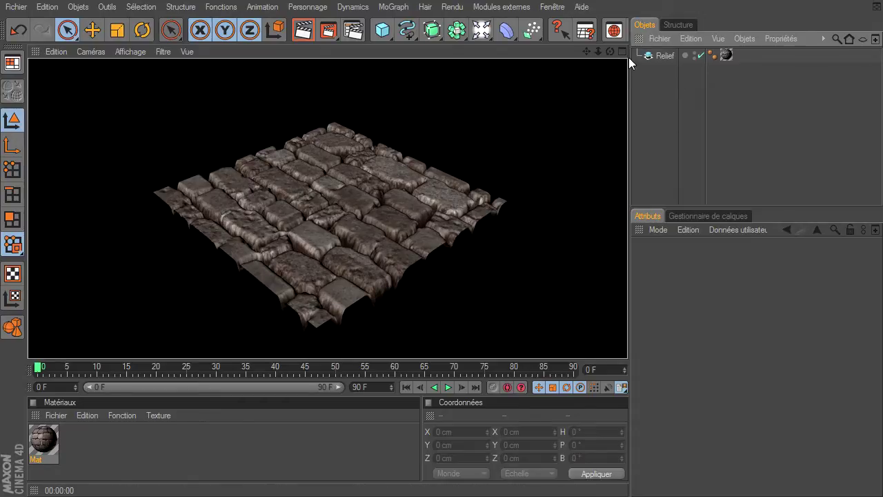
mouse_move(613, 54)
mouse_down()
mouse_move(642, 349)
mouse_move(627, 343)
mouse_move(629, 336)
mouse_move(592, 337)
mouse_move(627, 341)
mouse_up()
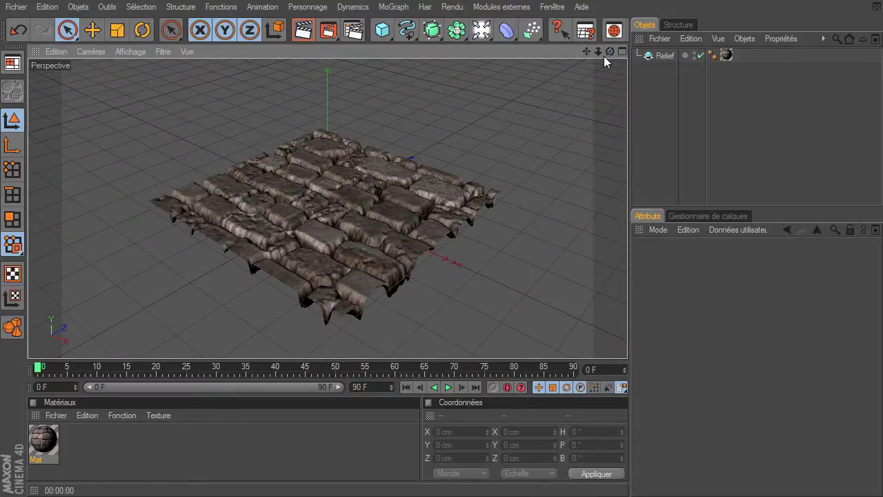
scroll(627, 341, down, 3)
click(660, 56)
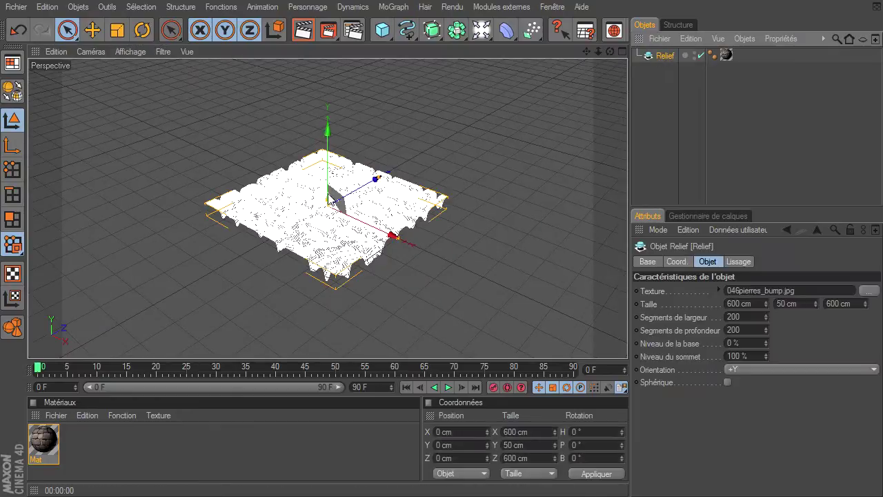
click(639, 124)
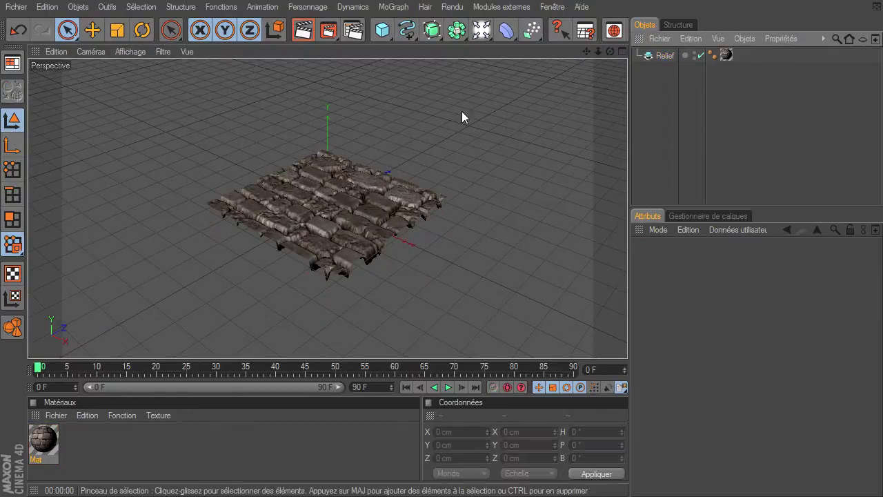
- Add a MoGraph Cloner, nest the Relief under it, and select the Cloner
click(400, 8)
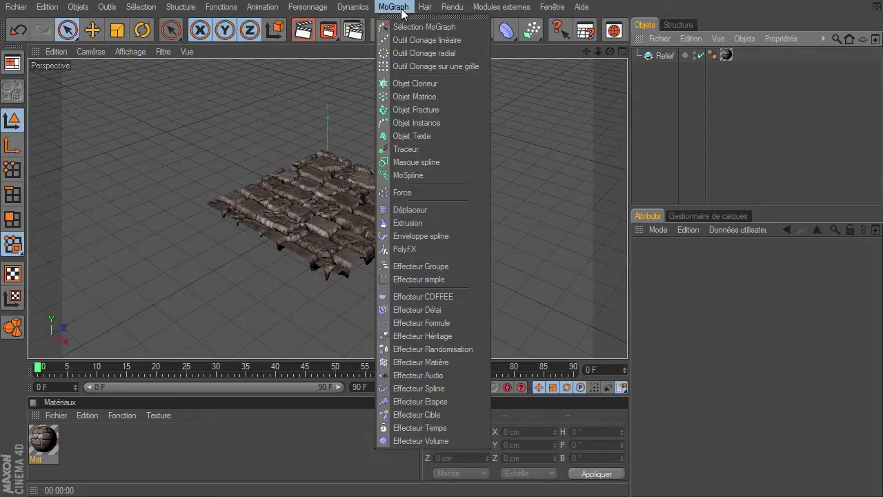
click(405, 85)
click(664, 70)
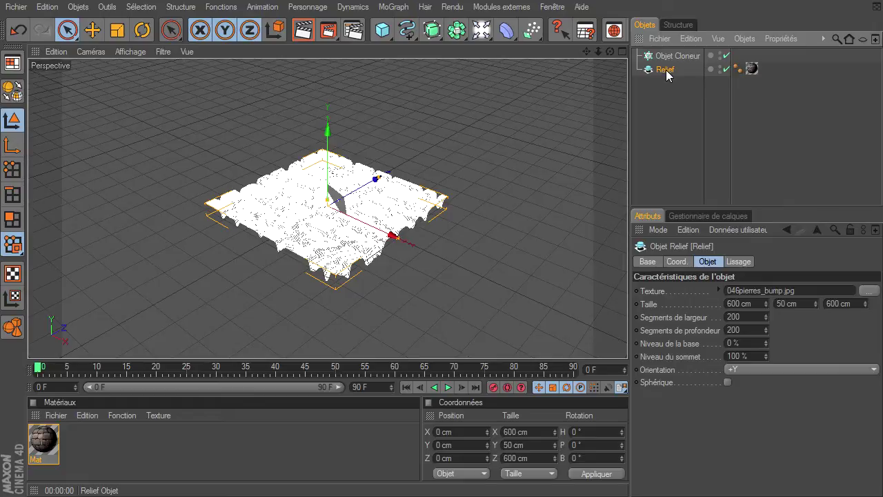
drag(664, 70, 680, 61)
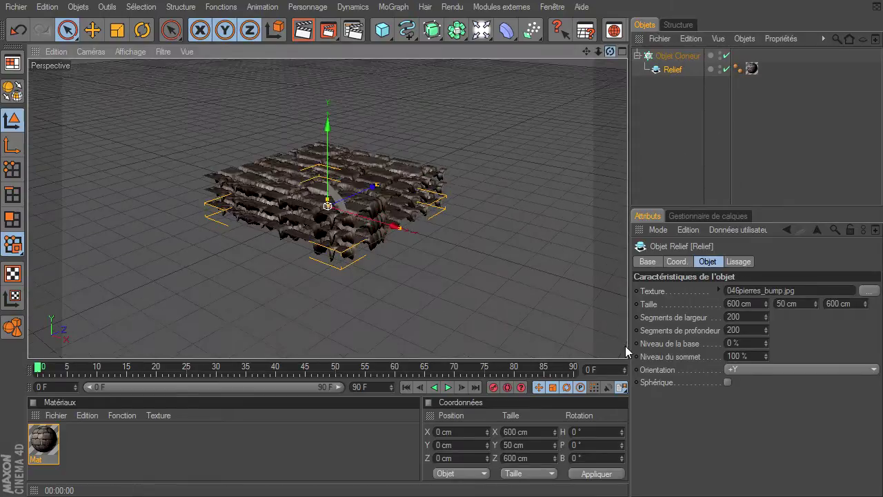
click(677, 55)
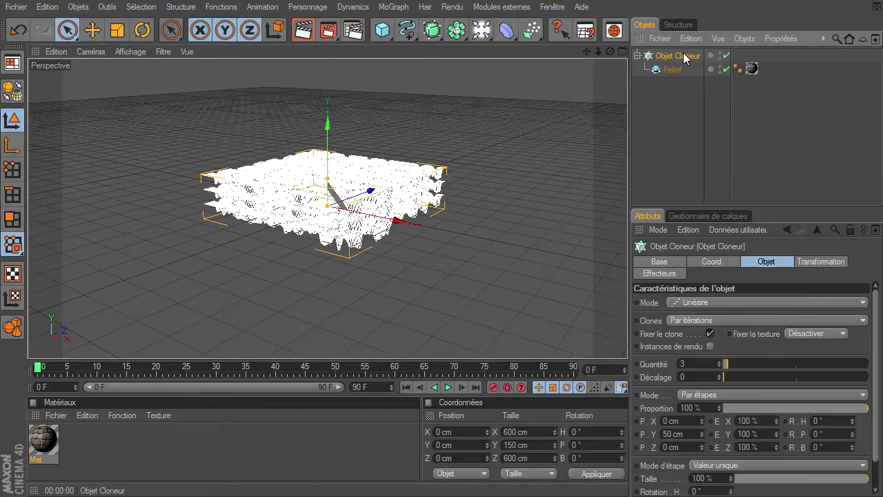
- Set the Cloner mode to Répartition sur une grille with Quantité Y 1 and X 4
click(730, 304)
click(703, 355)
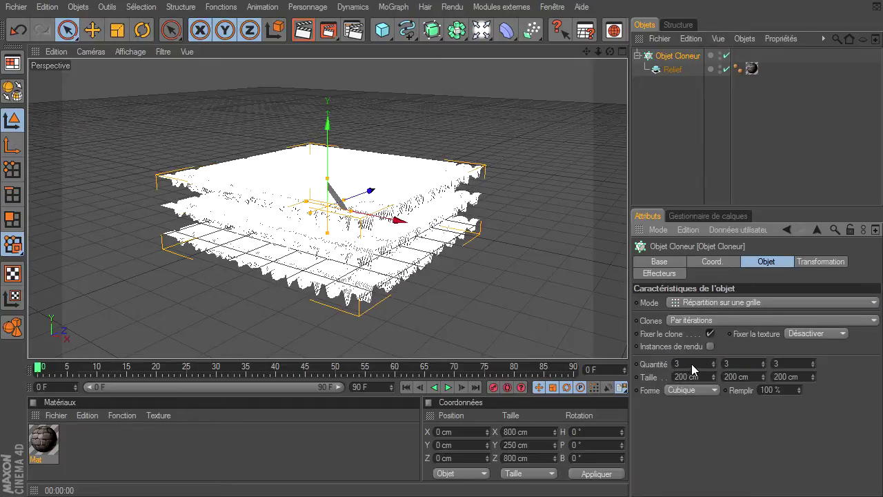
key(Tab)
key(Tab)
text(1)
key(Return)
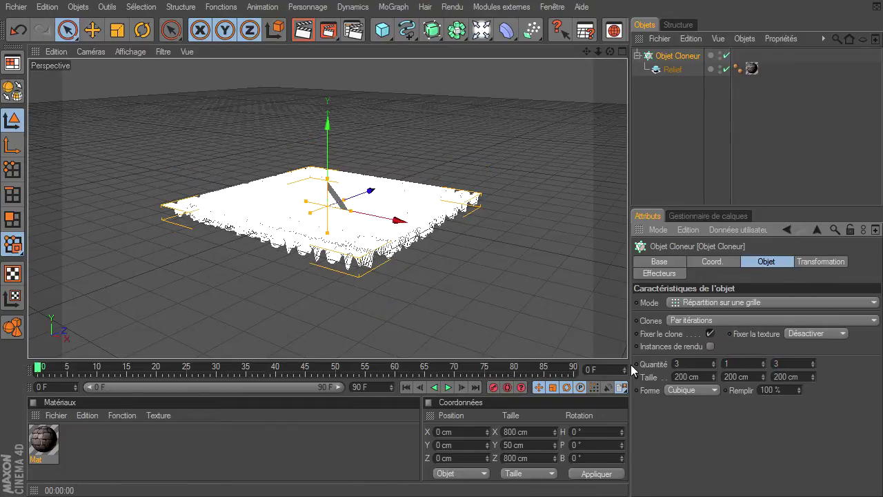
click(698, 364)
text(4)
click(786, 365)
- Set Quantité Z to 4 and spread the grid to about 1942 × 1864 cm
text(4)
key(Return)
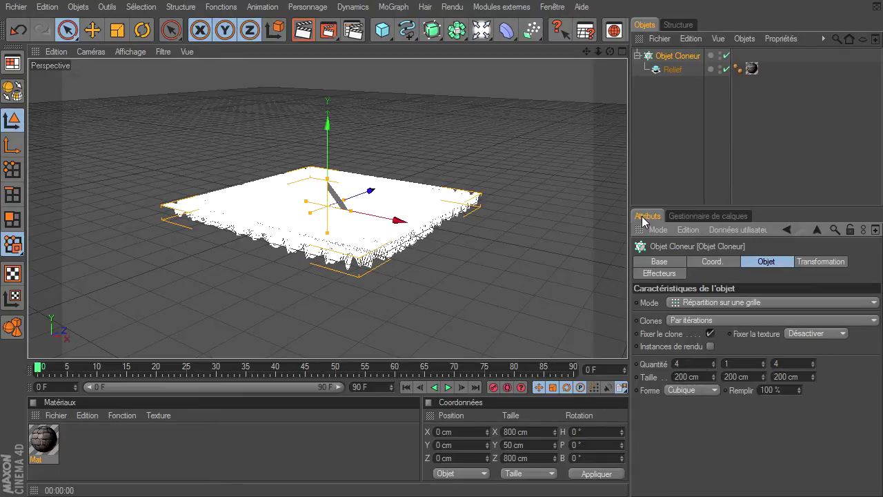
drag(610, 52, 610, 59)
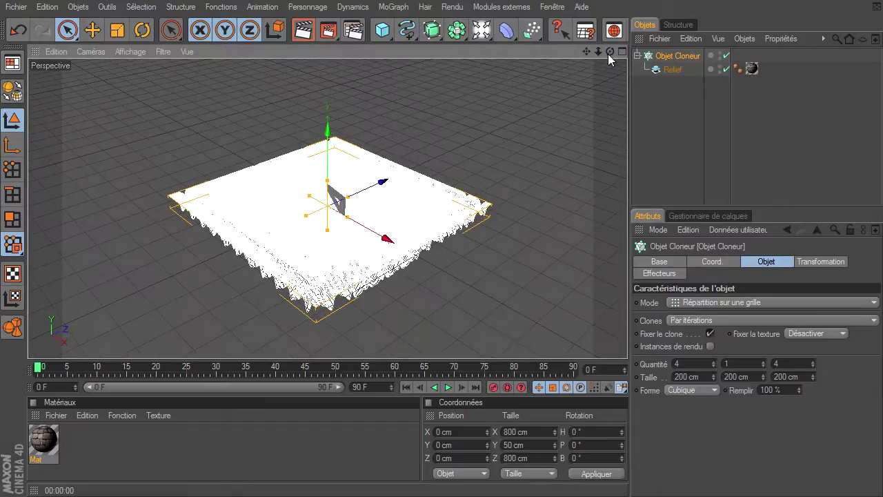
drag(347, 197, 353, 199)
drag(731, 317, 627, 341)
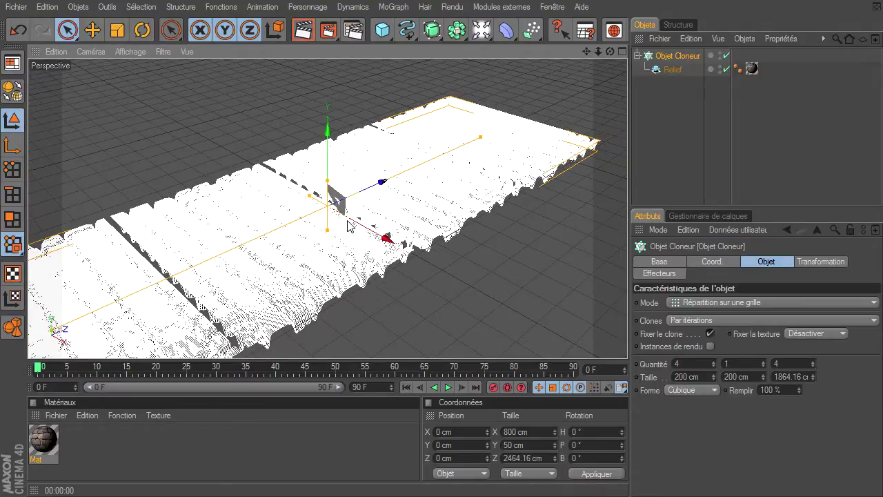
drag(713, 376, 593, 339)
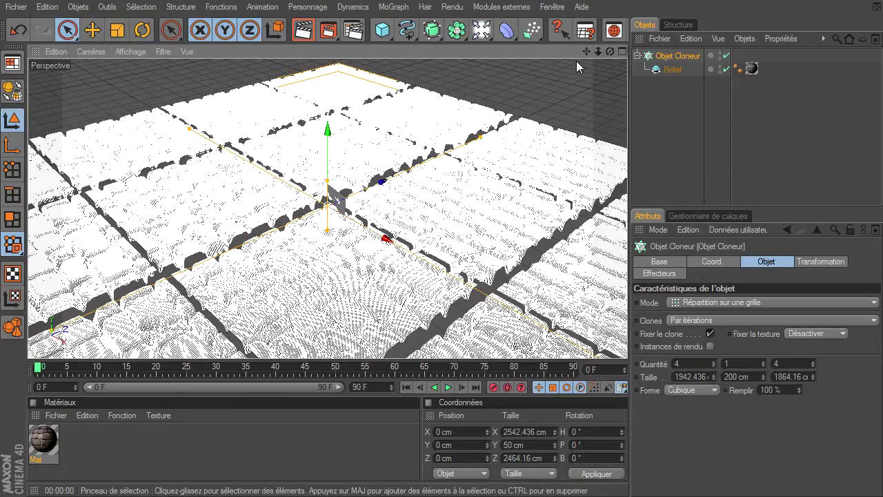
mouse_move(586, 51)
mouse_down()
mouse_move(797, 320)
mouse_move(650, 340)
mouse_up()
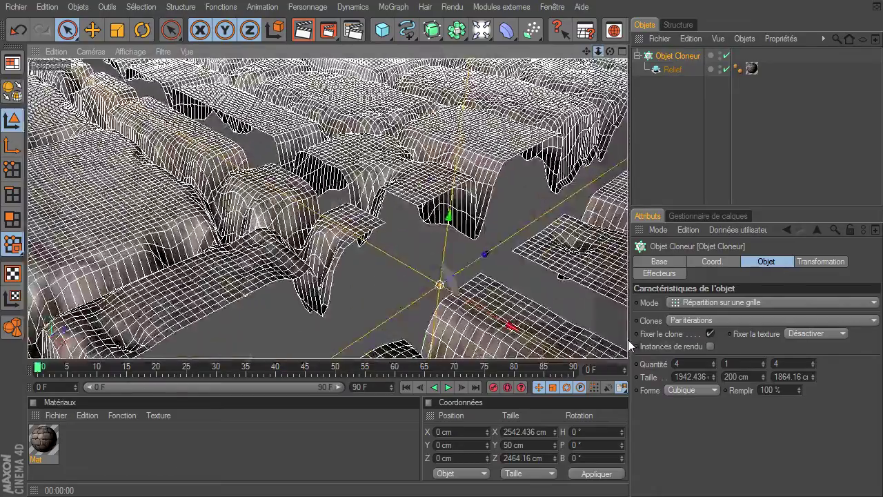
drag(650, 340, 425, 244)
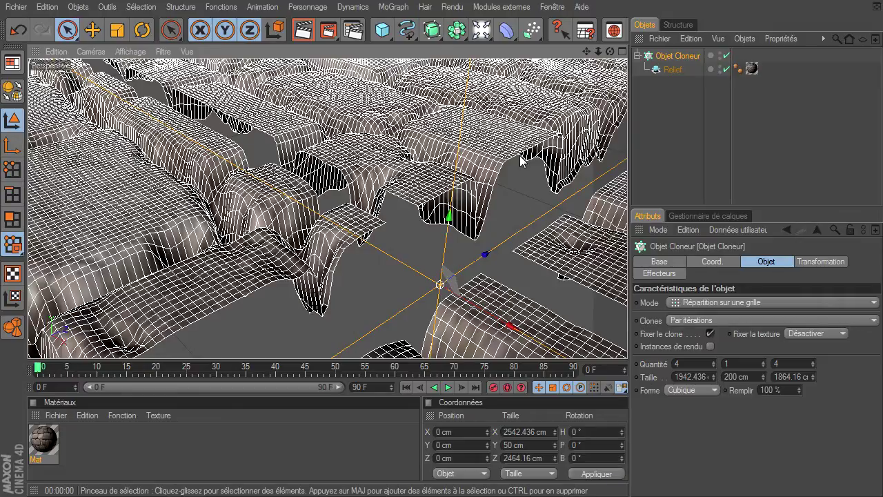
- Reduce the grid's Taille X to 1794.436 cm and Taille Z to 1793.16 cm
drag(712, 378, 700, 377)
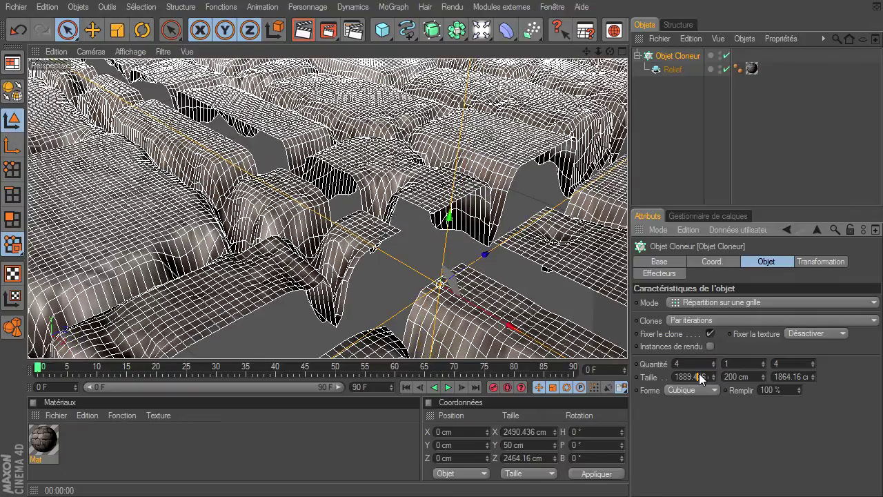
drag(700, 377, 700, 378)
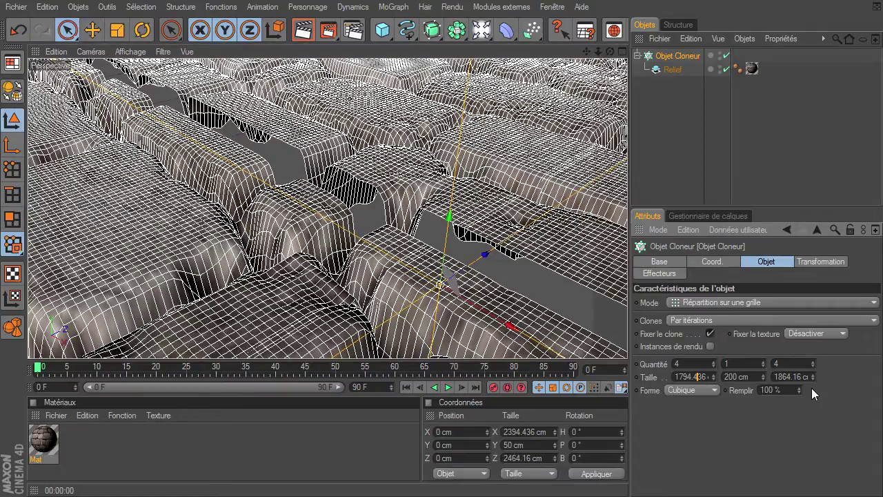
scroll(799, 378, down, 1)
scroll(799, 378, down, 13)
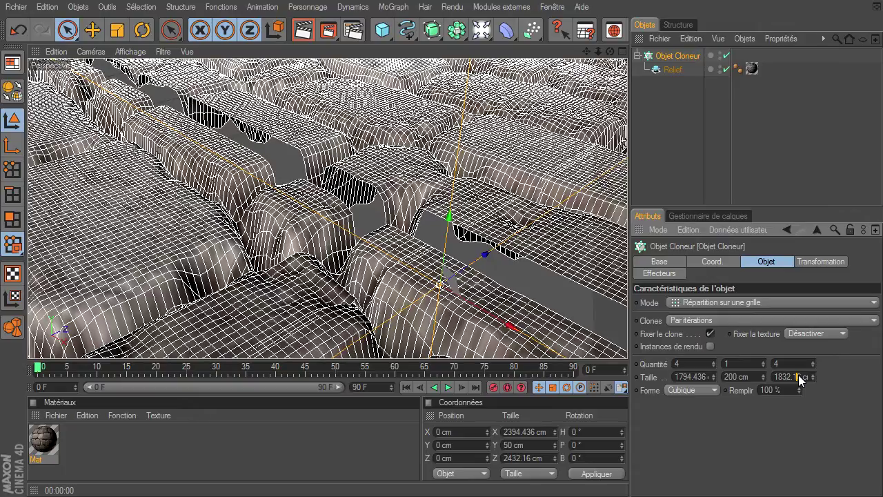
scroll(798, 378, down, 8)
scroll(799, 378, down, 7)
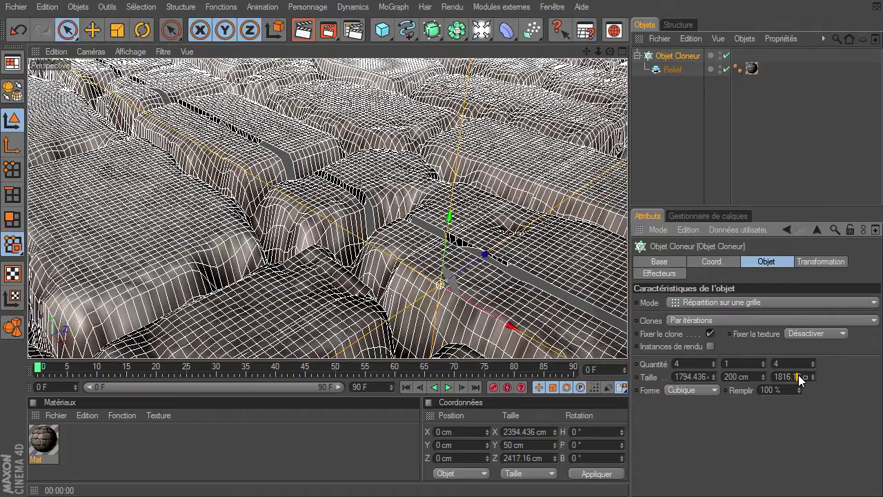
scroll(799, 378, down, 10)
scroll(799, 378, down, 4)
scroll(799, 378, down, 3)
scroll(798, 378, down, 3)
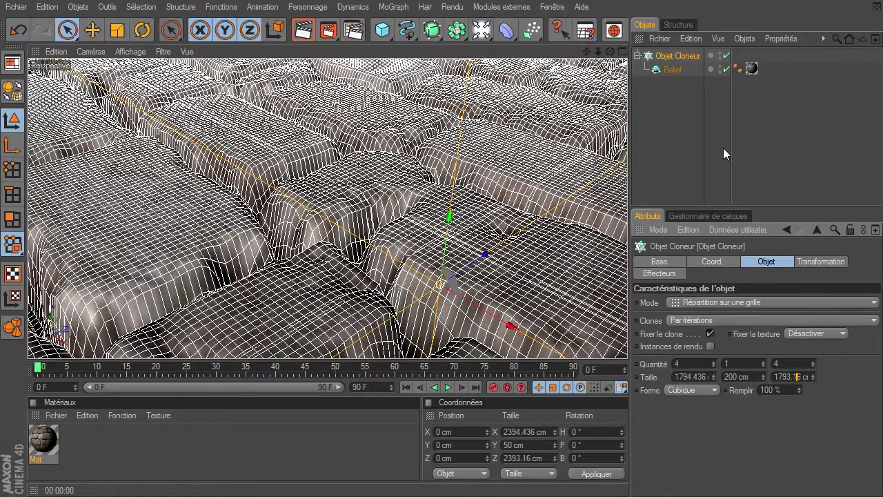
- Frame the full sixteen-slab clone grid, render a viewport preview, then swing the camera closer and lower
drag(598, 53, 604, 349)
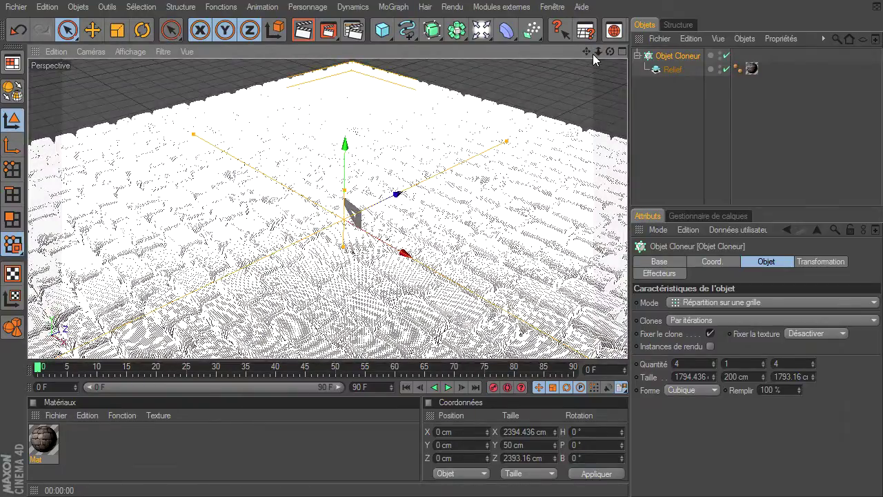
drag(589, 52, 627, 341)
click(296, 31)
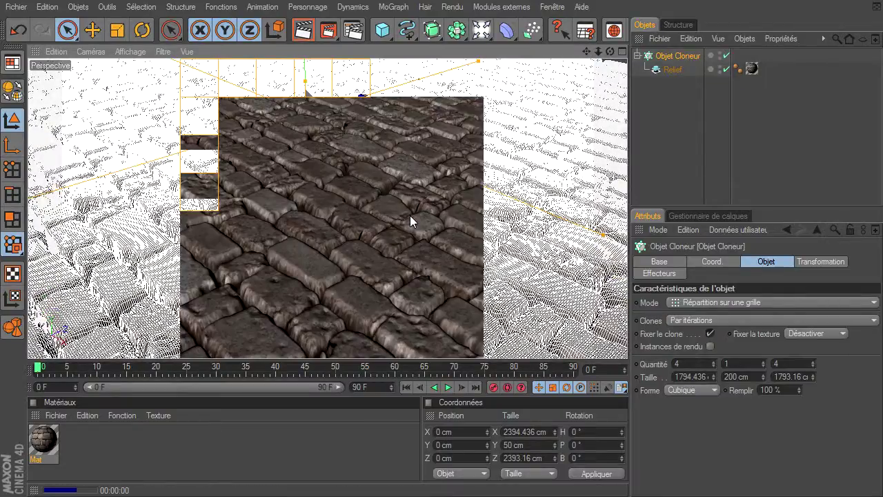
mouse_move(611, 52)
mouse_down()
mouse_move(621, 359)
mouse_move(627, 342)
mouse_up()
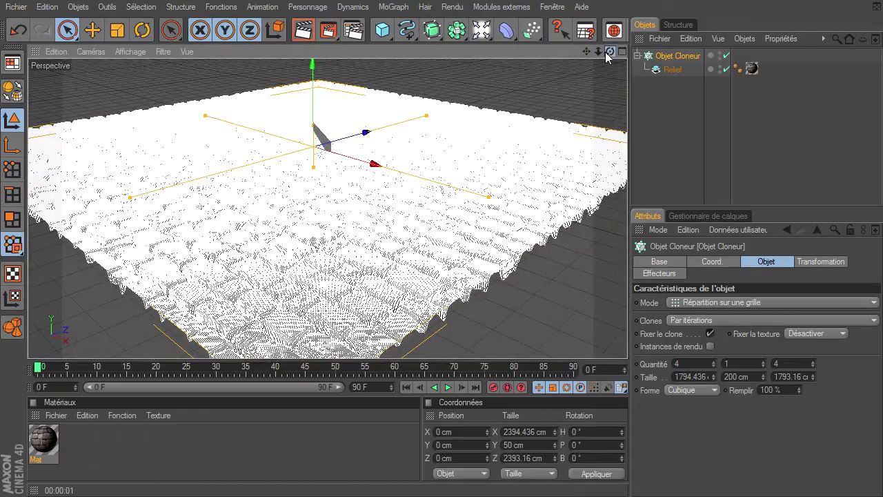
drag(598, 52, 621, 341)
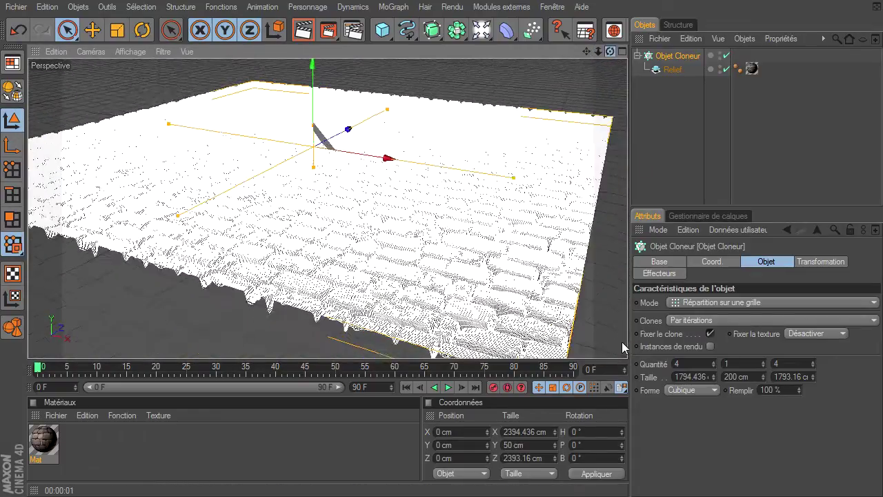
- Render the current pavement view, clear the preview, and orbit the camera closer to the paving
click(303, 29)
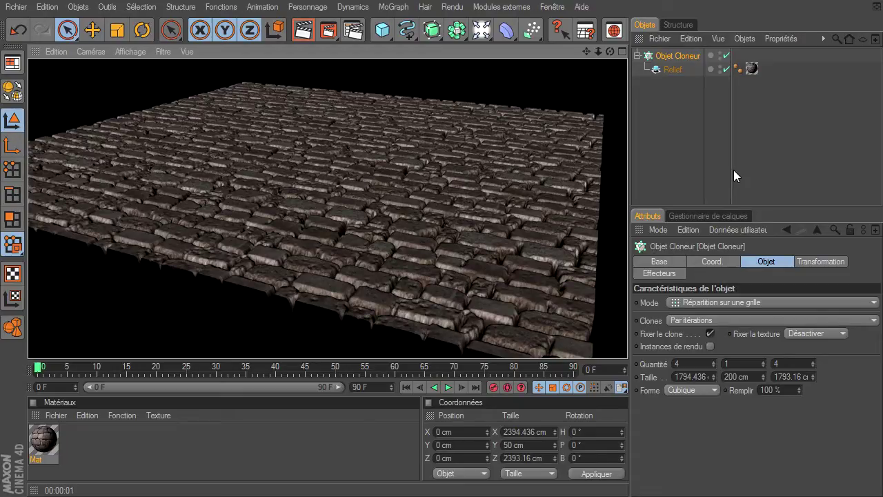
click(608, 53)
drag(629, 346, 628, 347)
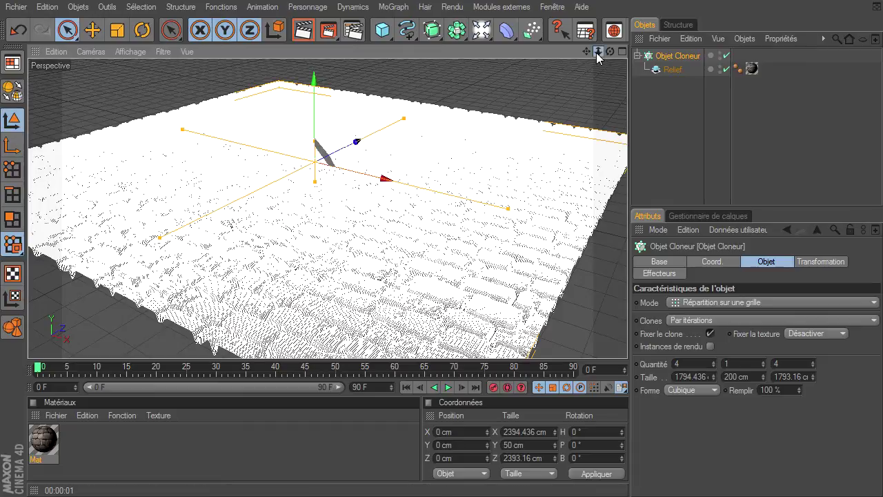
- Move the camera up close and render a close-up test of the rounded, textured cobblestones
drag(597, 54, 629, 347)
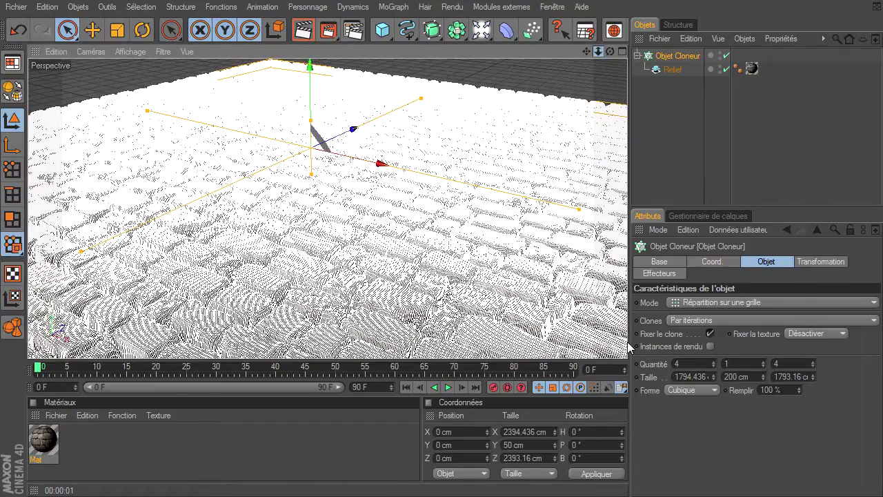
click(302, 30)
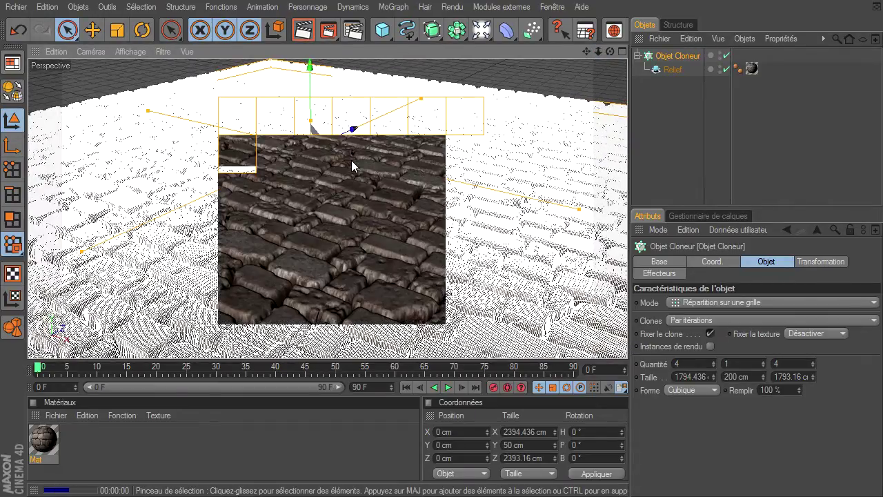